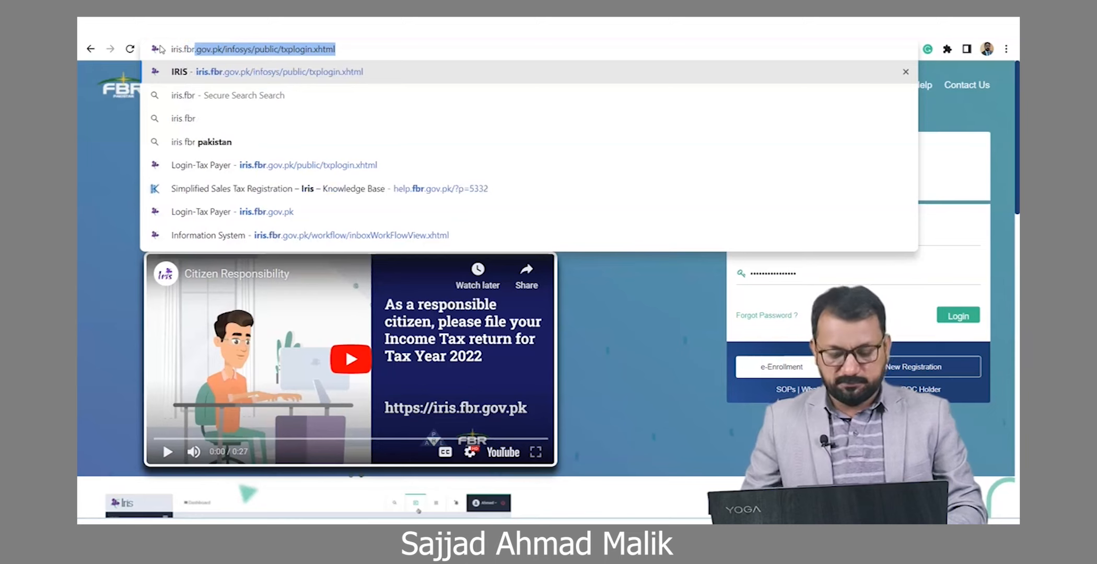
# Step: Search for iris.fbr.gov.pk and open the 'Login-Tax Payer - Federal Board of Revenue' result
pyautogui.write('.gov.pk')
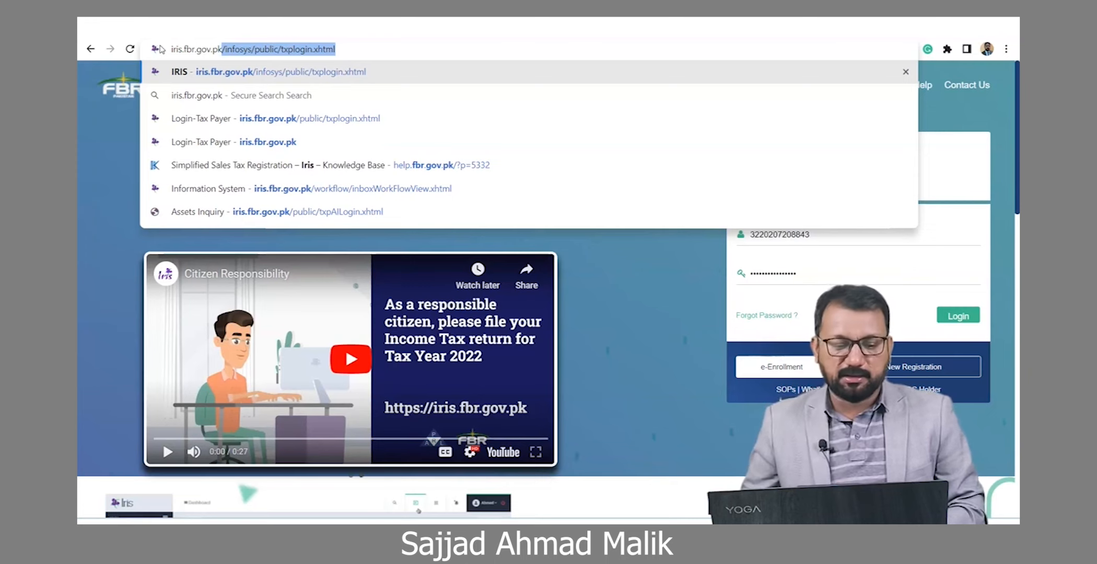
pyautogui.press('Delete')
pyautogui.press('Return')
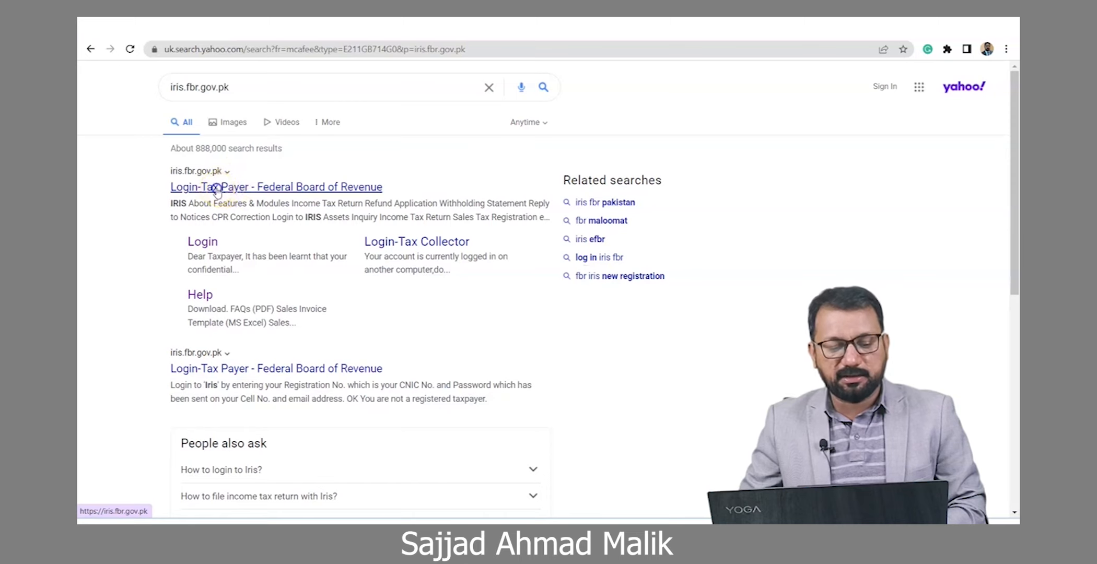
pyautogui.click(217, 188)
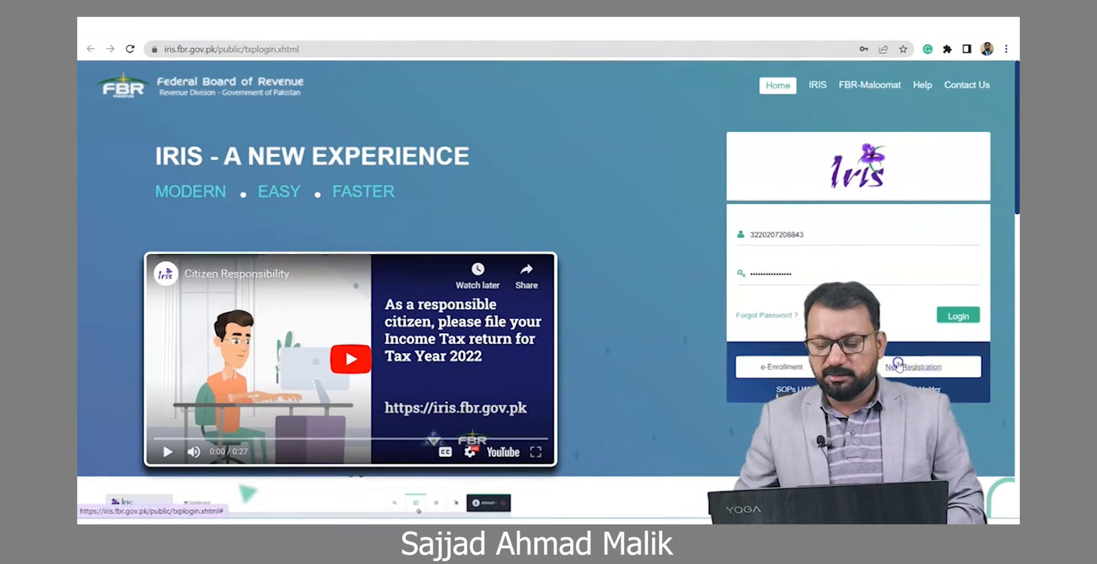
# Step: Start a new IRIS registration, enter the CNIC, and set the prefix to Mr
pyautogui.click(898, 367)
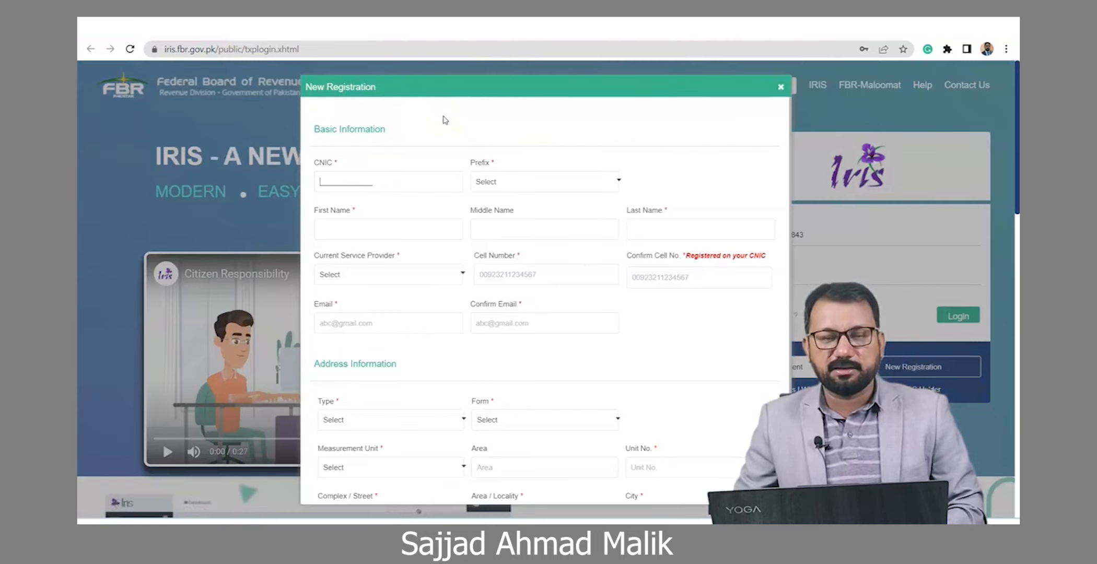
pyautogui.click(337, 180)
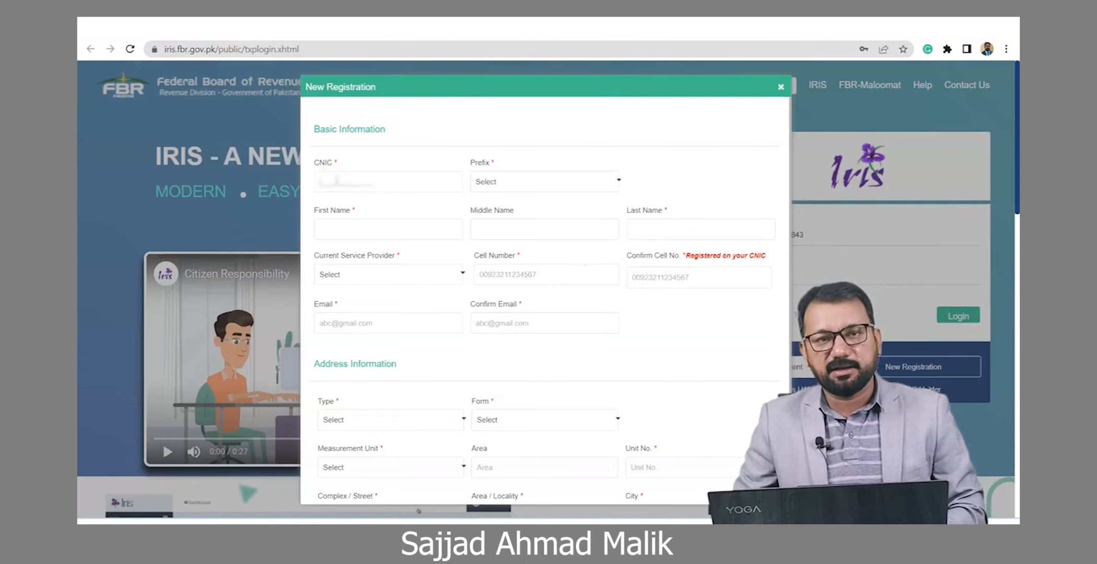
pyautogui.click(317, 181)
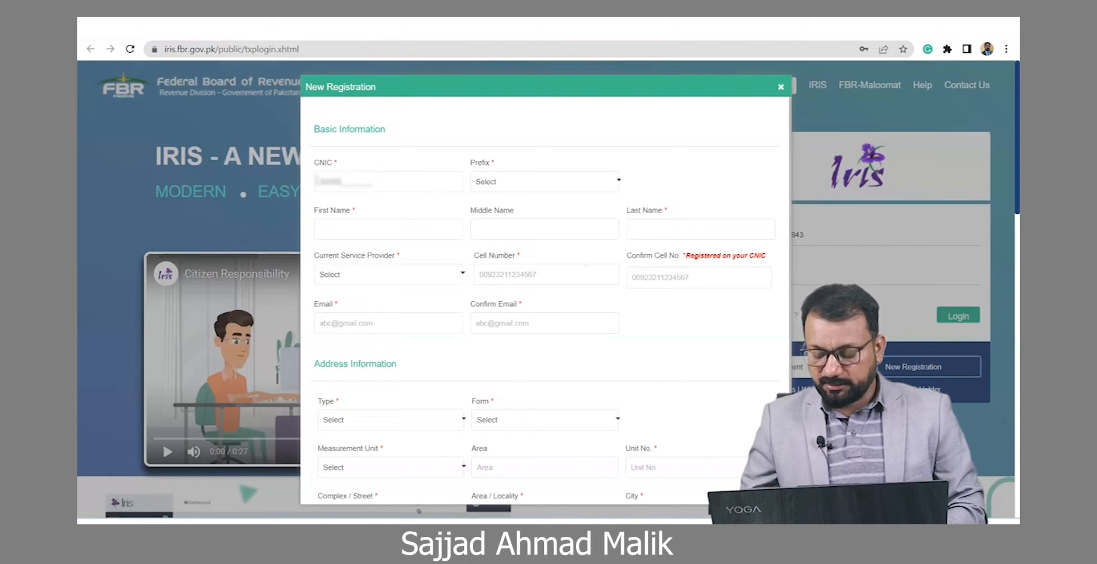
pyautogui.click(528, 180)
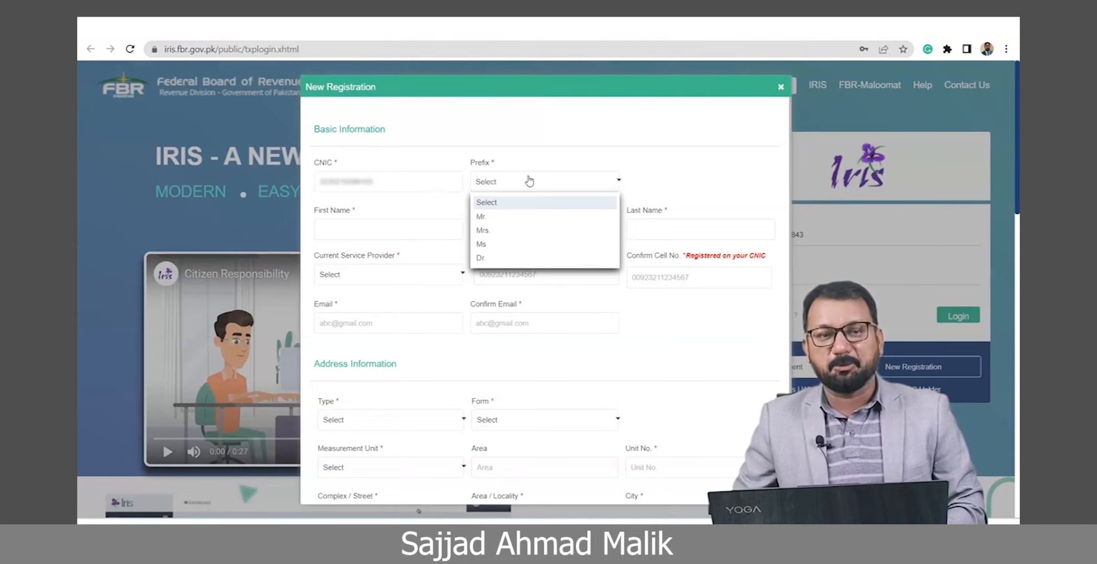
pyautogui.click(481, 217)
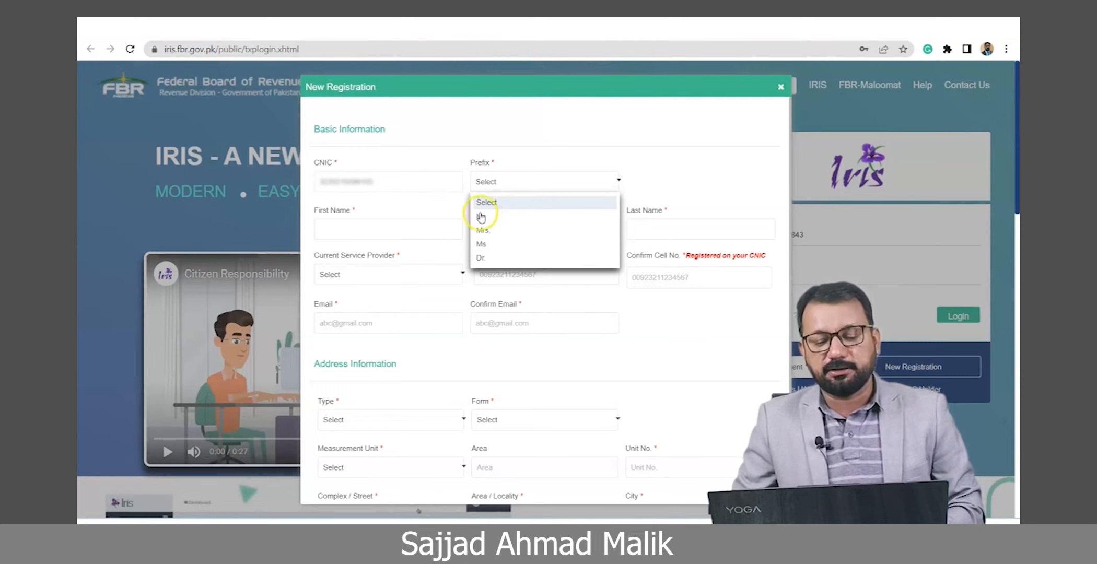
# Step: Enter the applicant's first name and last name, leaving the middle name blank
pyautogui.click(370, 229)
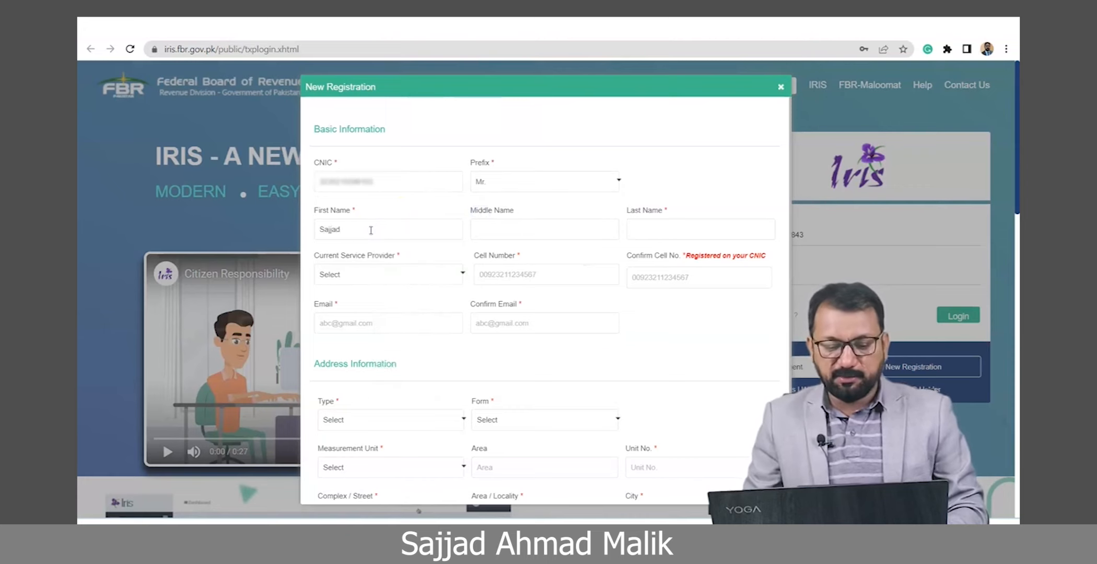
pyautogui.click(540, 232)
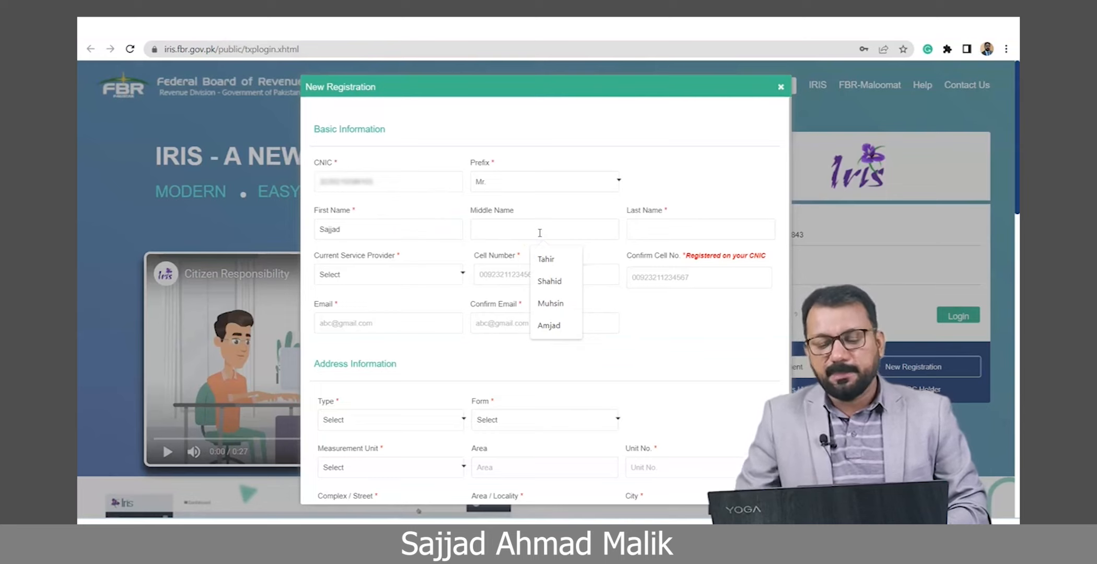
pyautogui.click(657, 226)
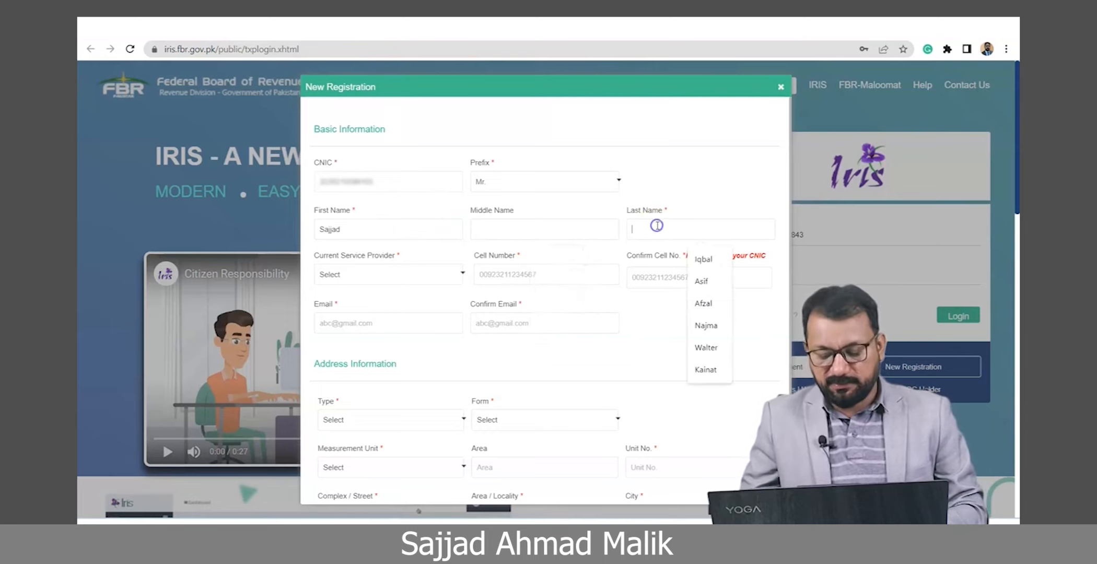
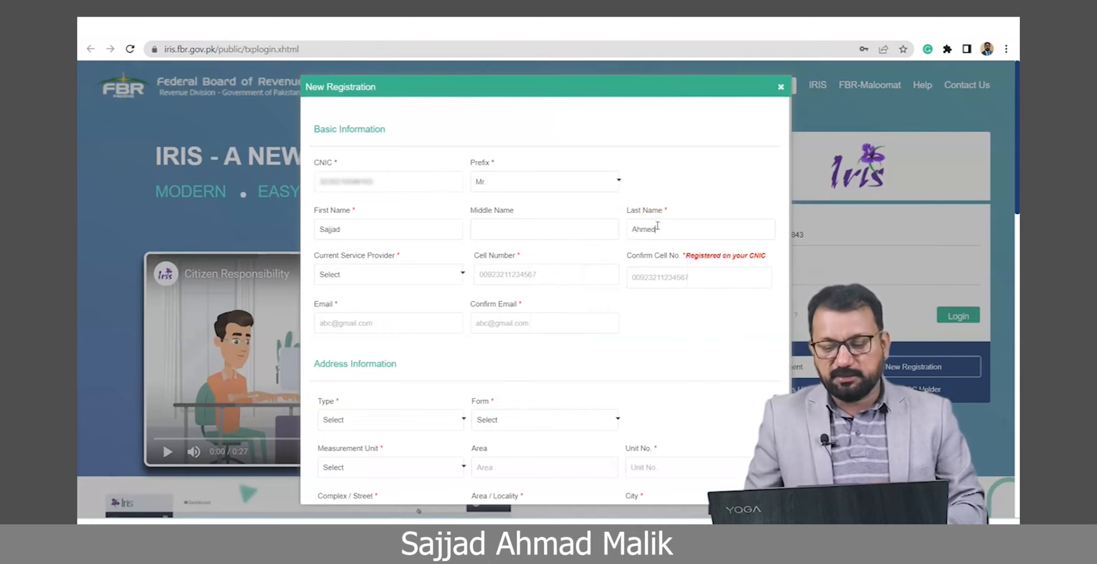
# Step: Choose Mobilink as the service provider, then enter the applicant's cell number and e-mail address
pyautogui.click(366, 273)
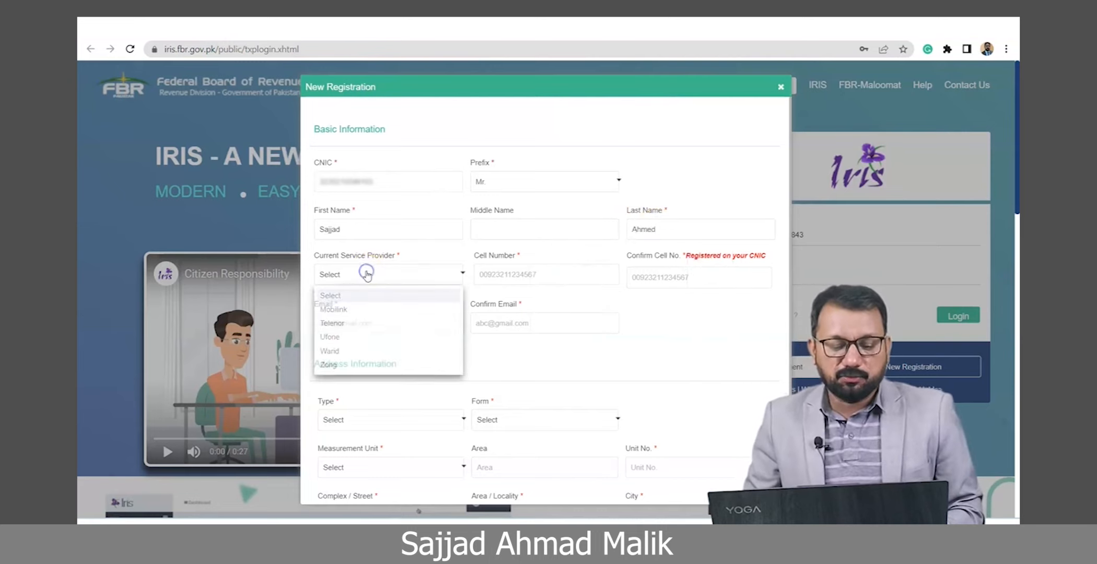
pyautogui.click(338, 309)
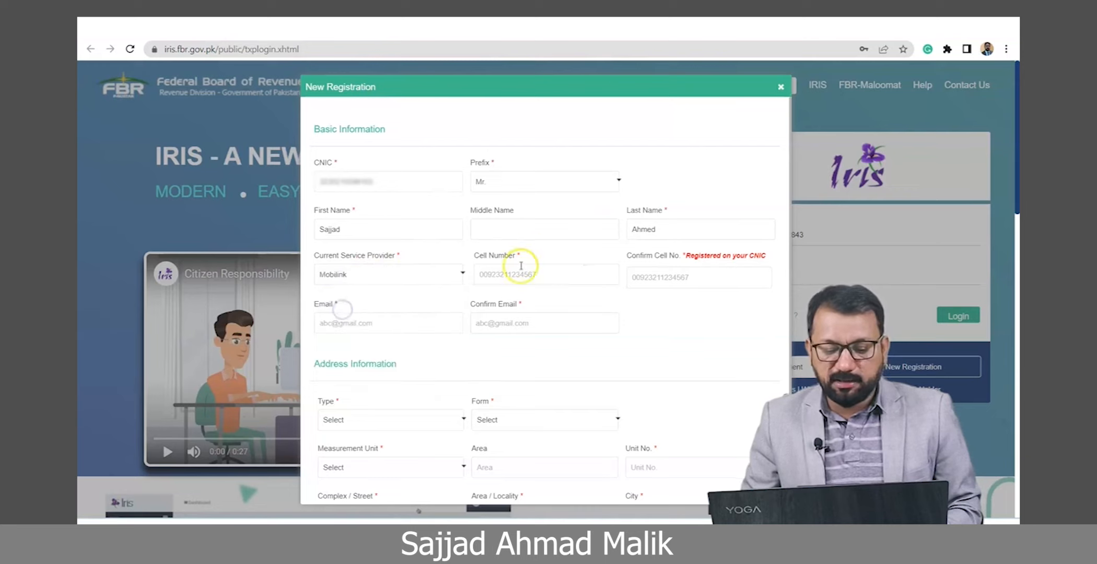
pyautogui.click(479, 274)
pyautogui.click(421, 233)
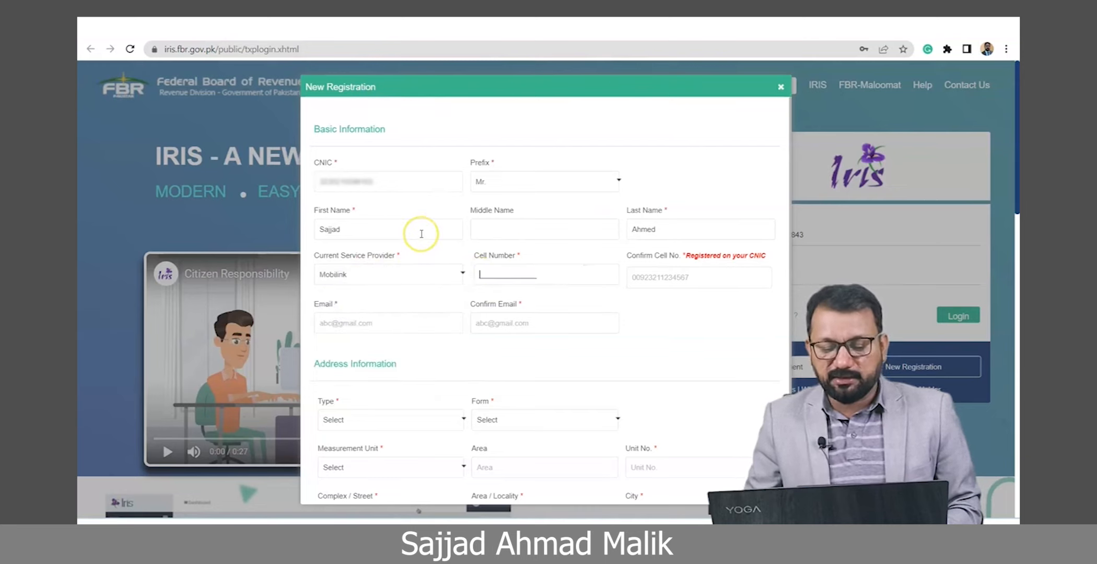
pyautogui.write('0092')
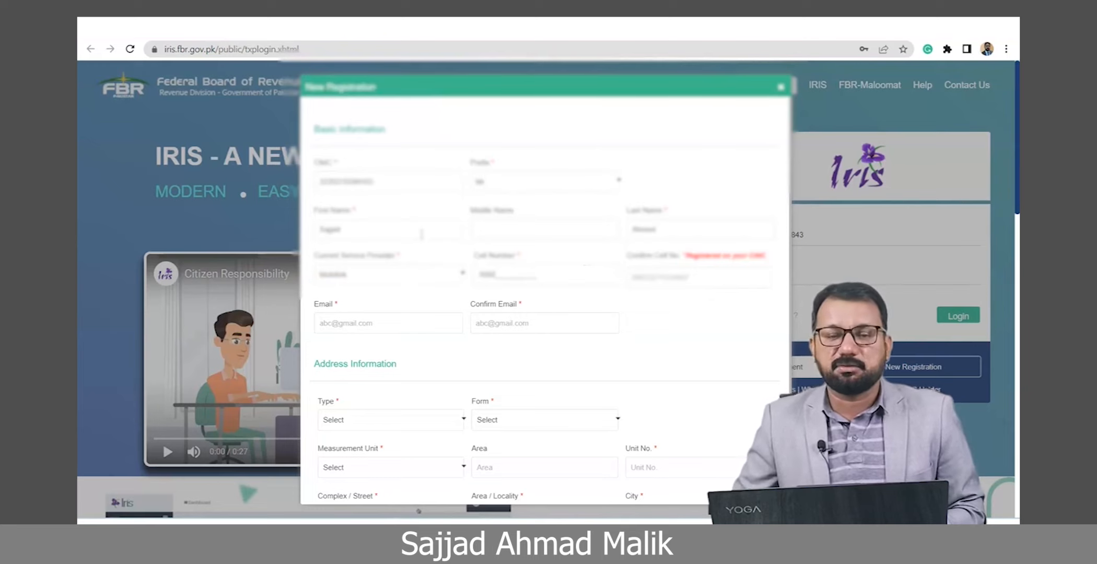
pyautogui.write('333')
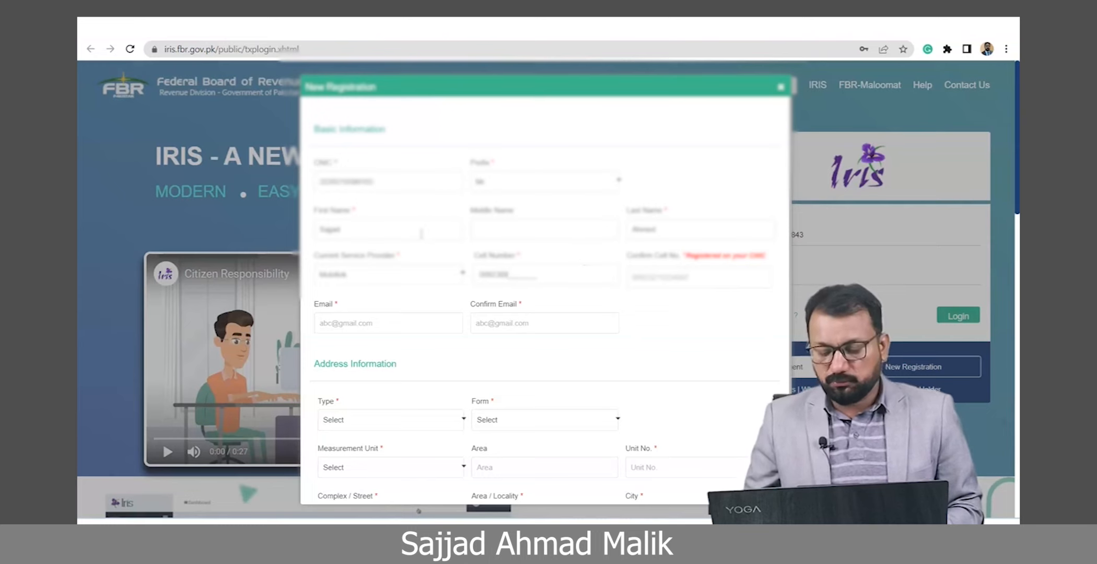
pyautogui.click(345, 321)
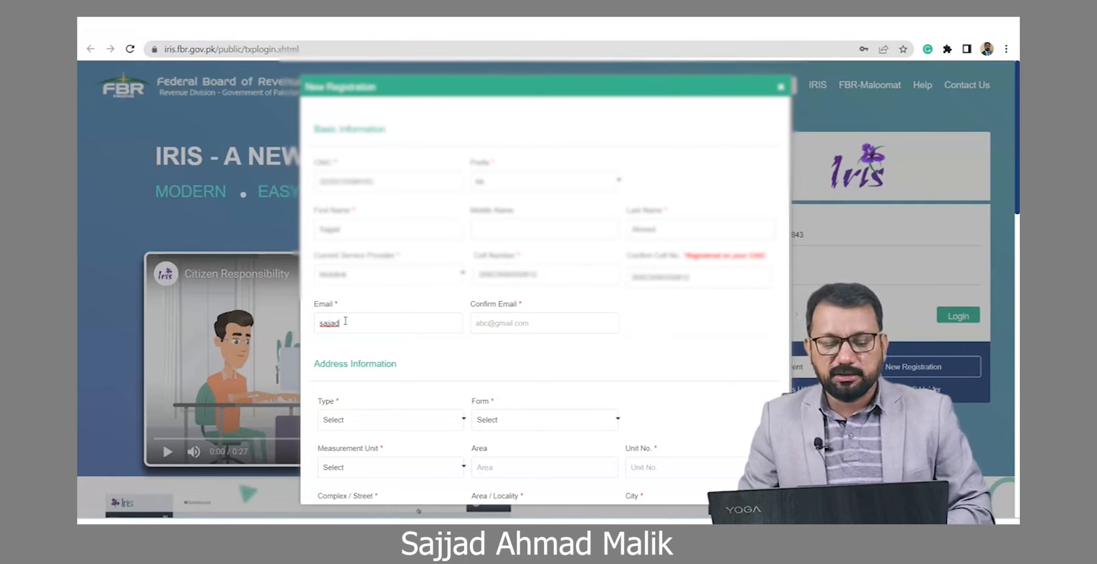
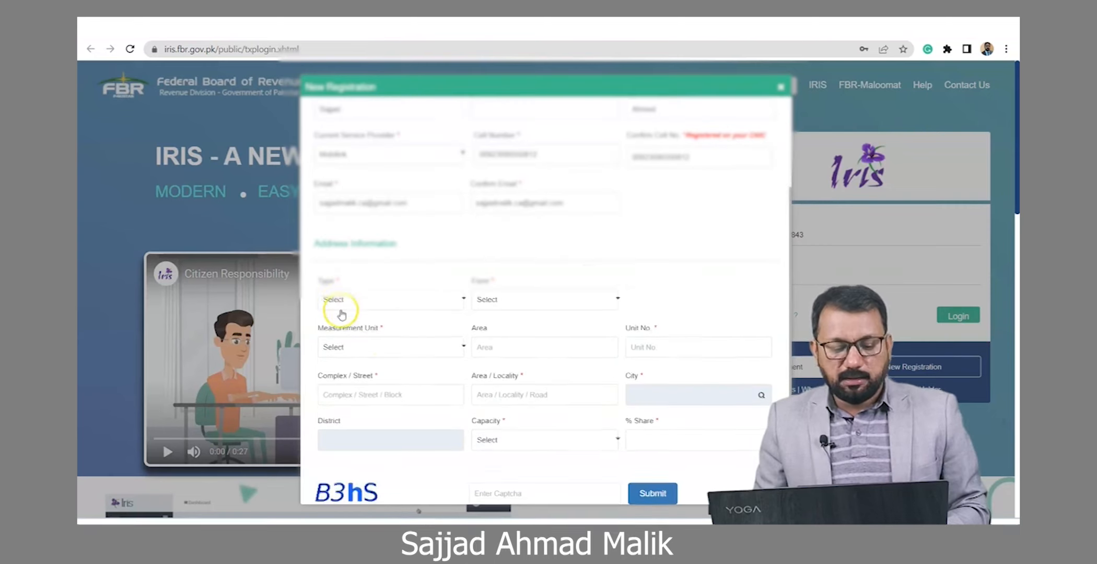
# Step: Set the property type to Residential Property and the property form to House
pyautogui.click(337, 300)
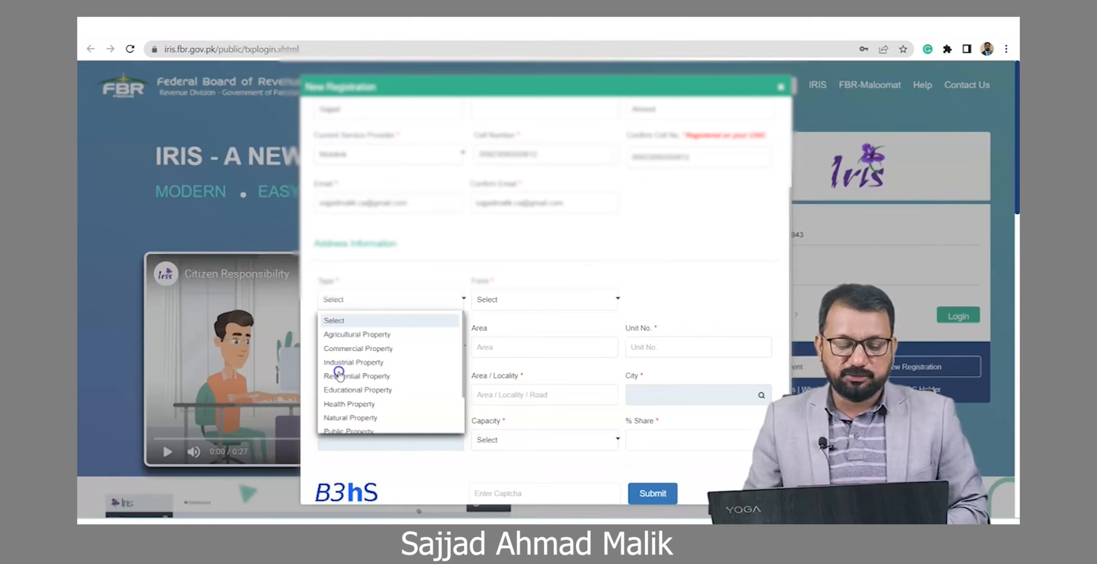
pyautogui.click(340, 375)
pyautogui.click(502, 302)
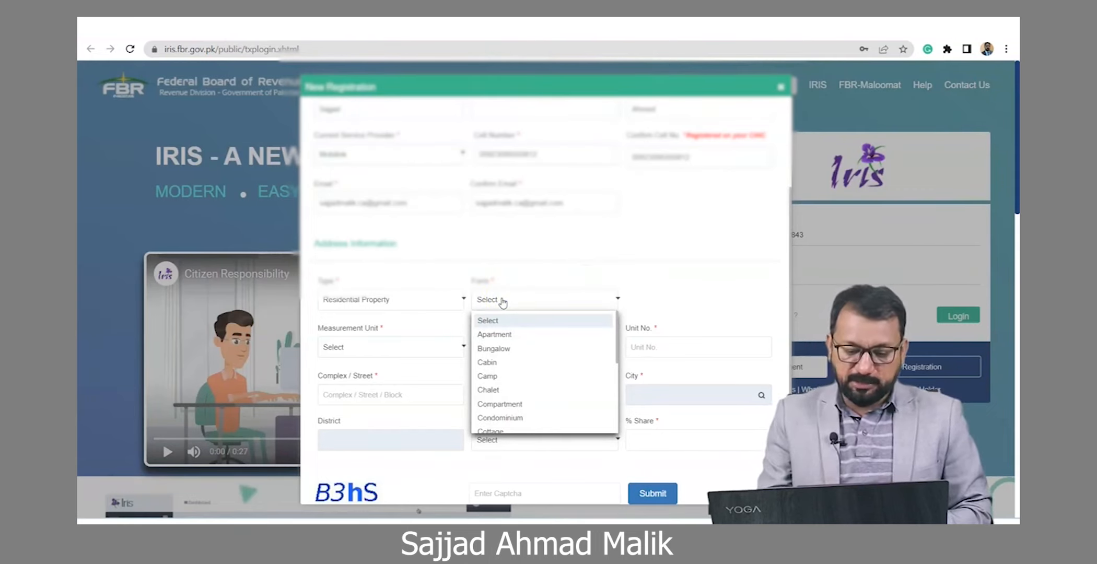
pyautogui.press('h')
pyautogui.press('Return')
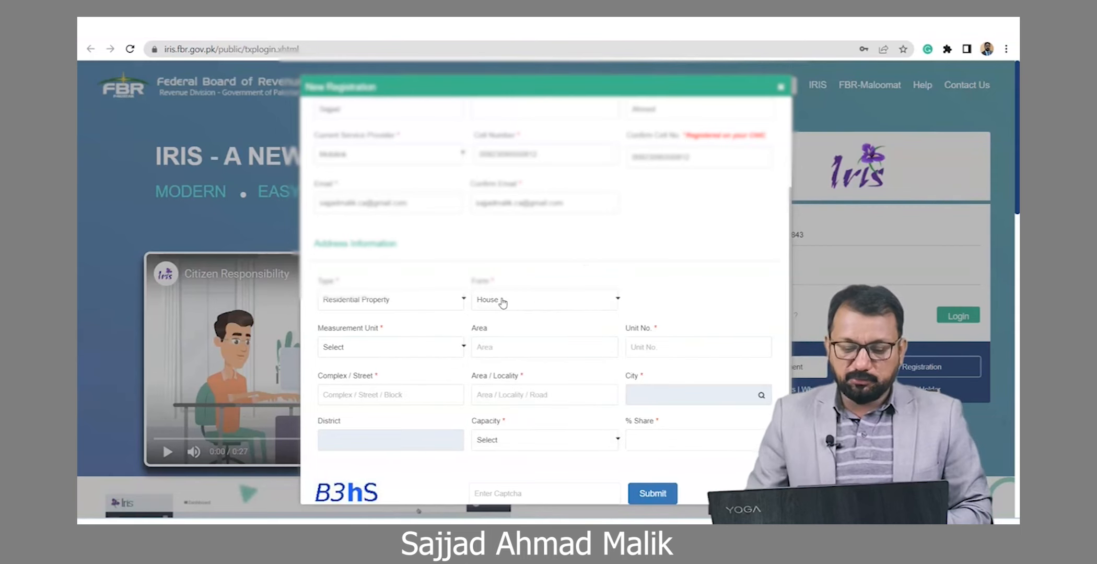
# Step: Set the measurement unit to Other
pyautogui.click(374, 347)
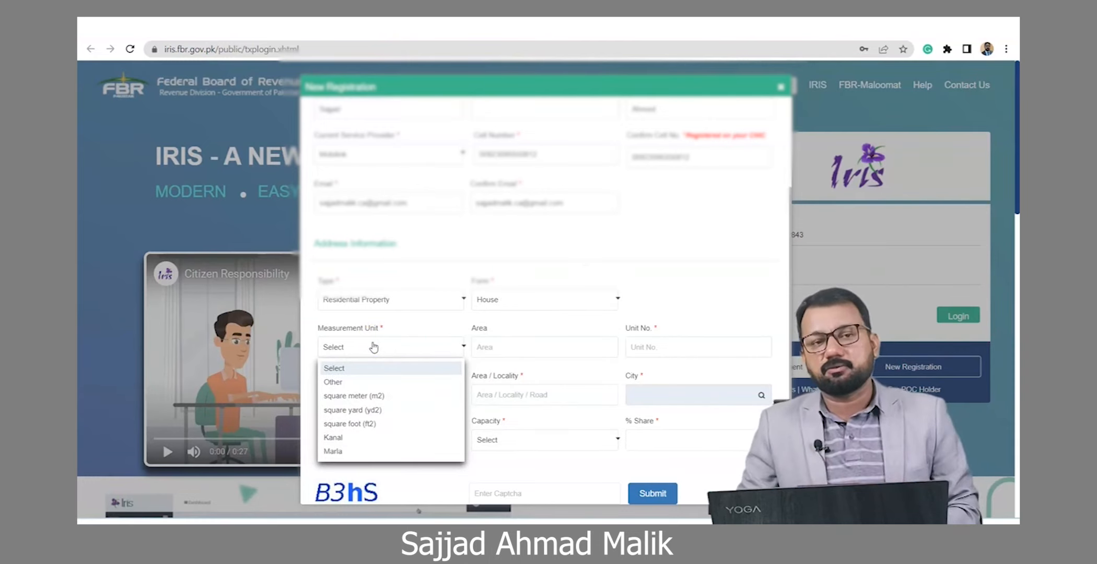
pyautogui.click(330, 397)
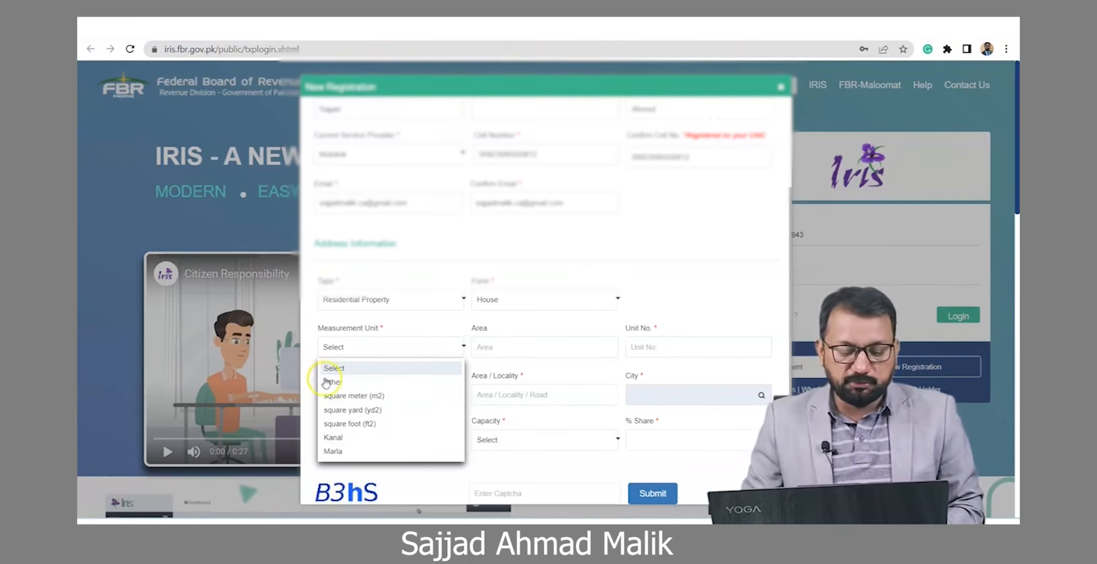
pyautogui.click(333, 382)
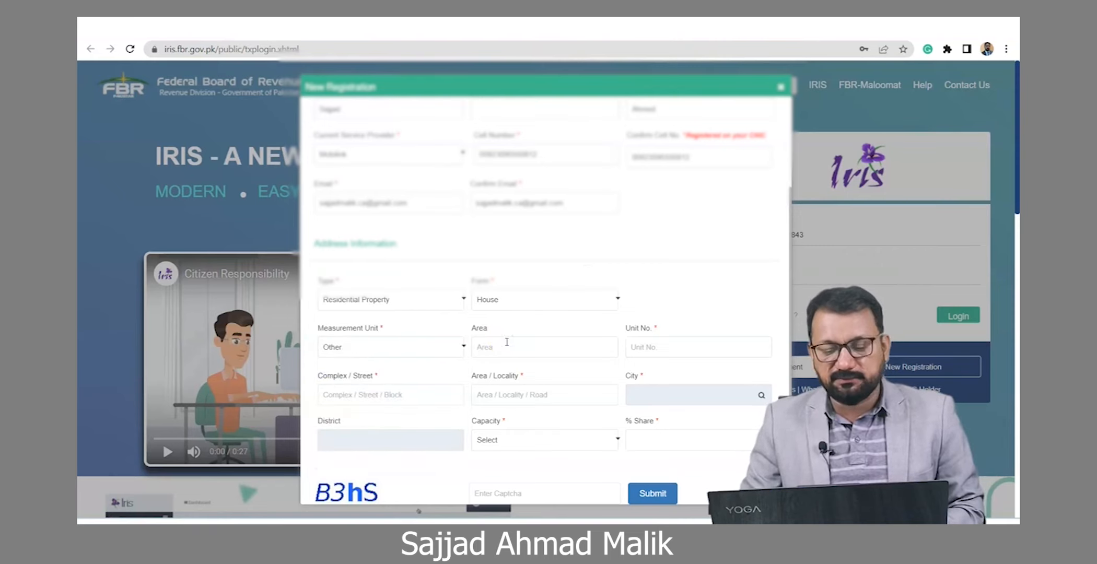
pyautogui.click(646, 345)
# Step: Fill unit number, street, locality, city and district from a saved Chrome autofill address
pyautogui.click(392, 395)
pyautogui.click(503, 391)
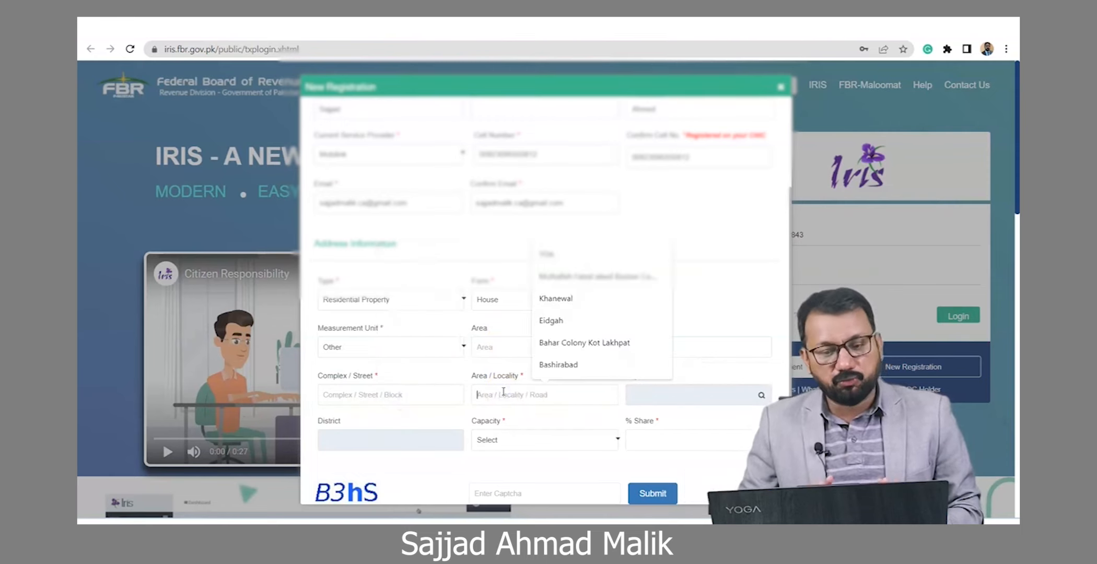
pyautogui.click(735, 328)
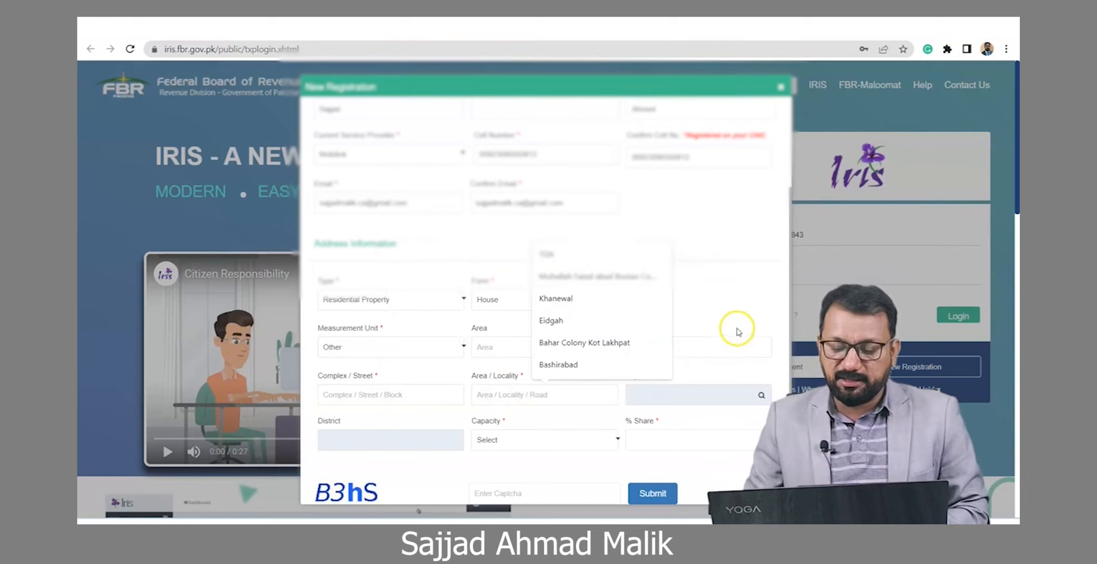
pyautogui.click(685, 341)
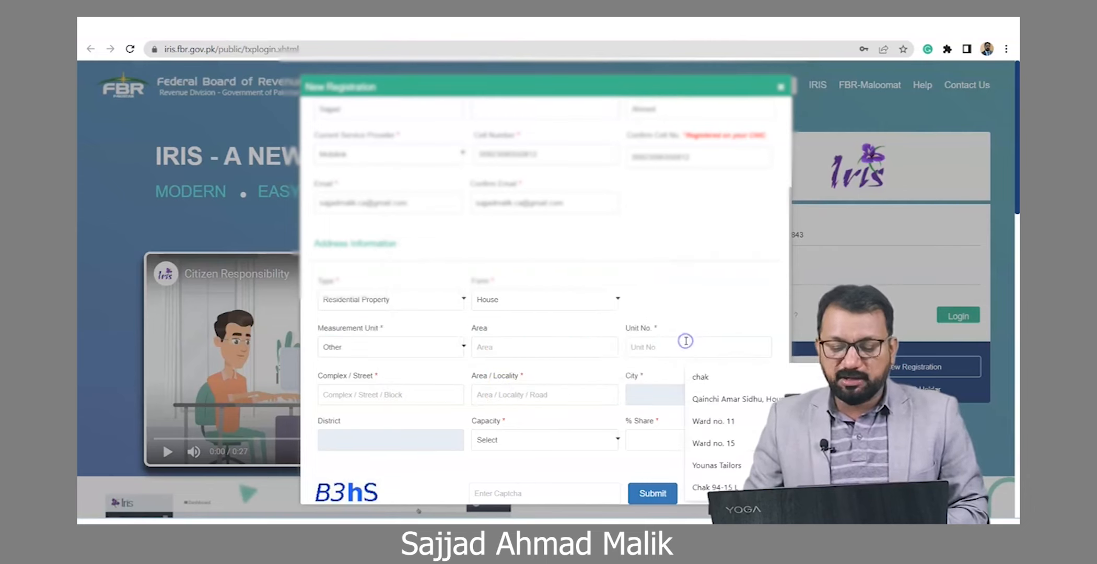
pyautogui.click(335, 402)
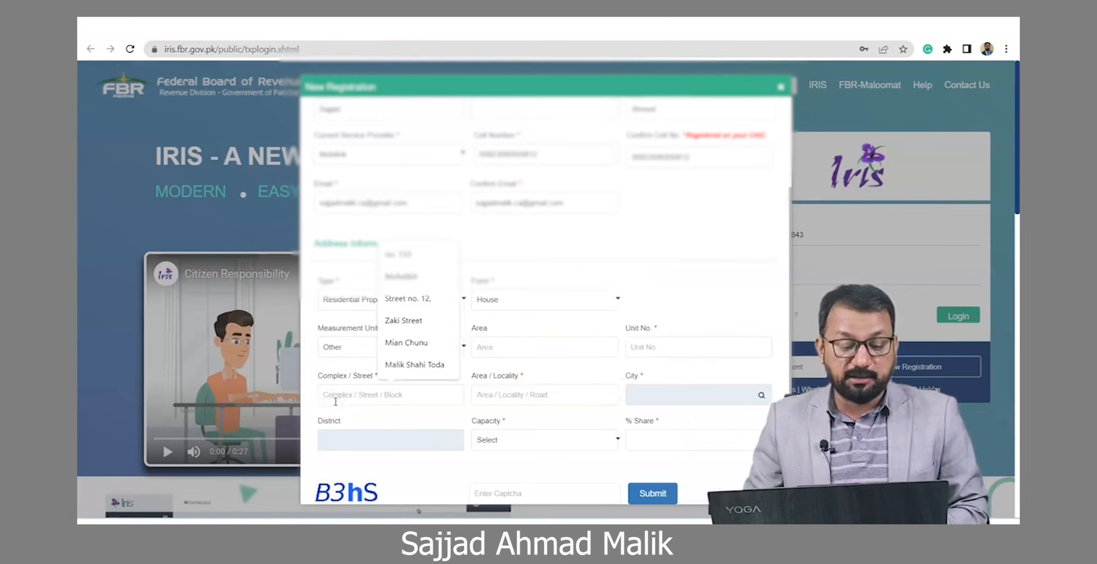
pyautogui.click(552, 390)
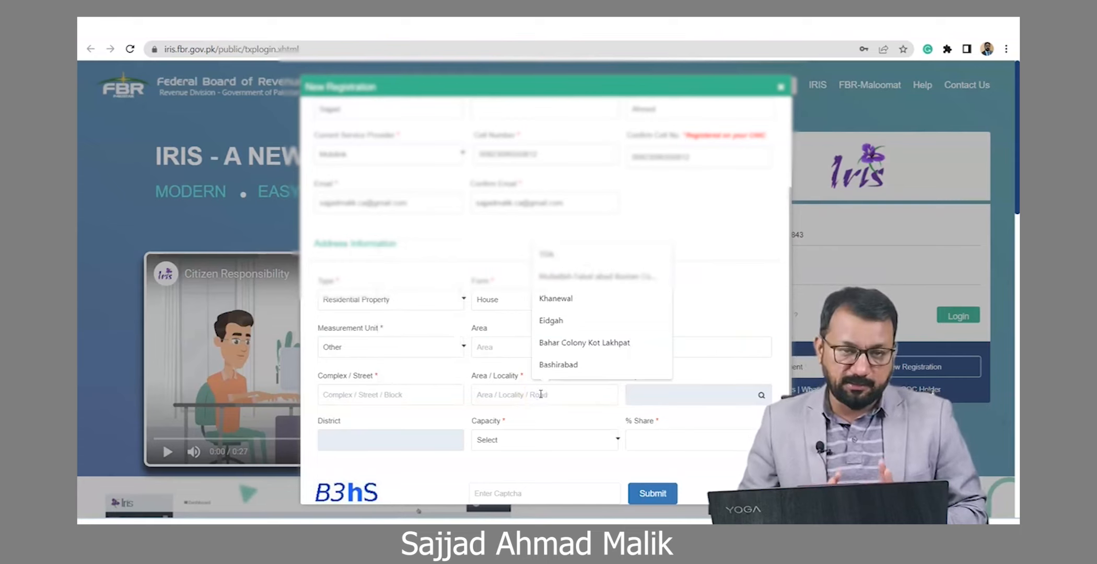
pyautogui.click(715, 345)
pyautogui.click(429, 392)
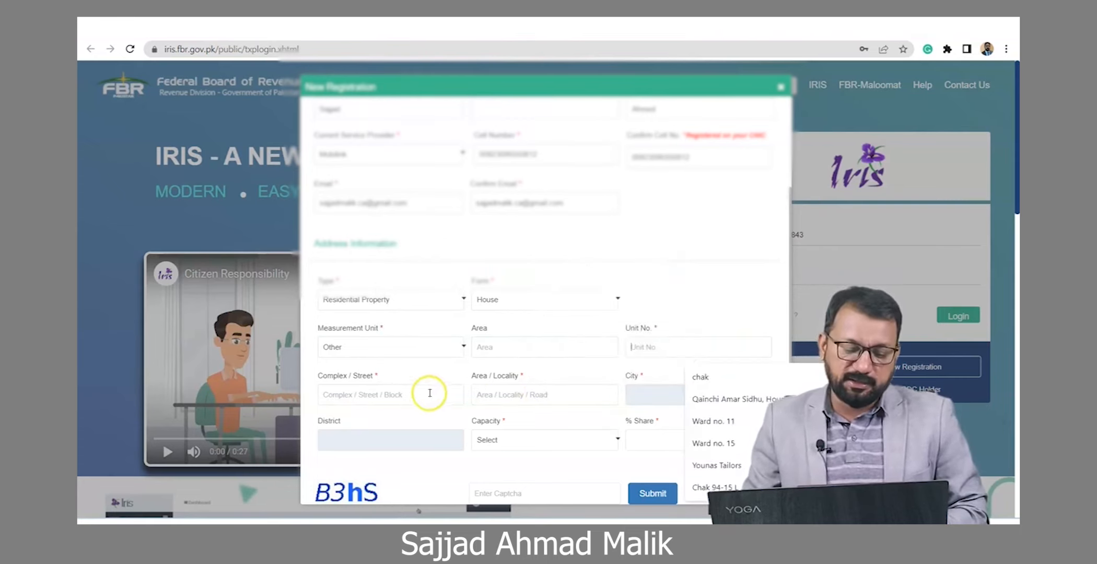
pyautogui.click(520, 393)
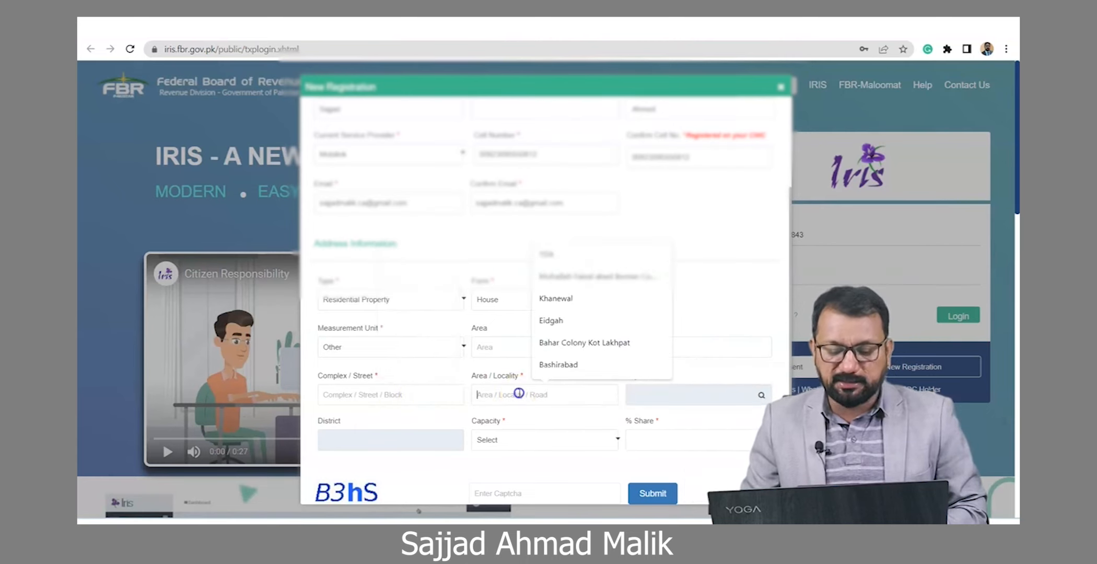
pyautogui.click(647, 297)
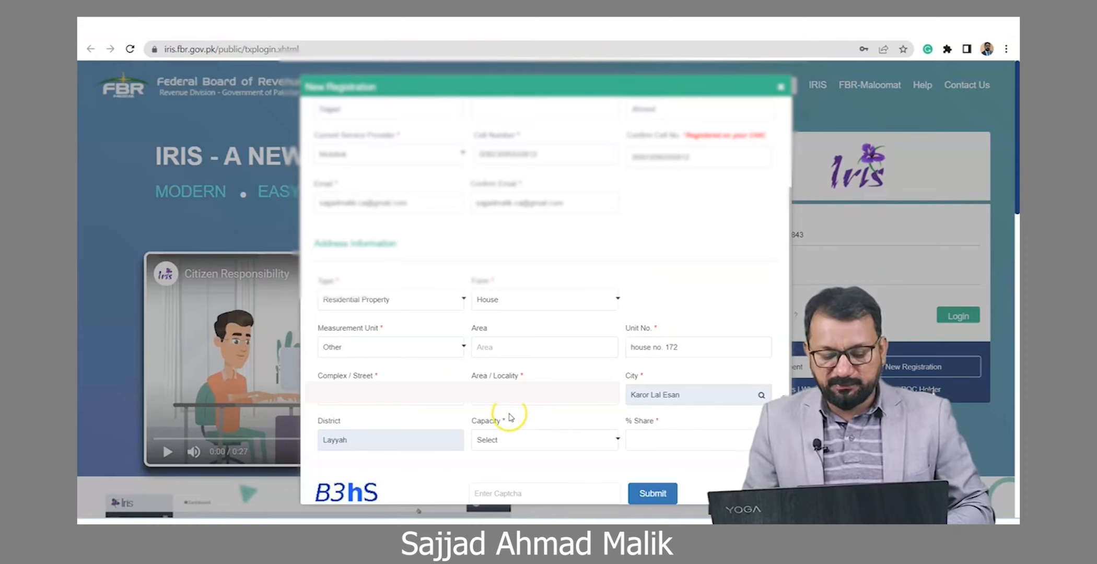
pyautogui.click(499, 441)
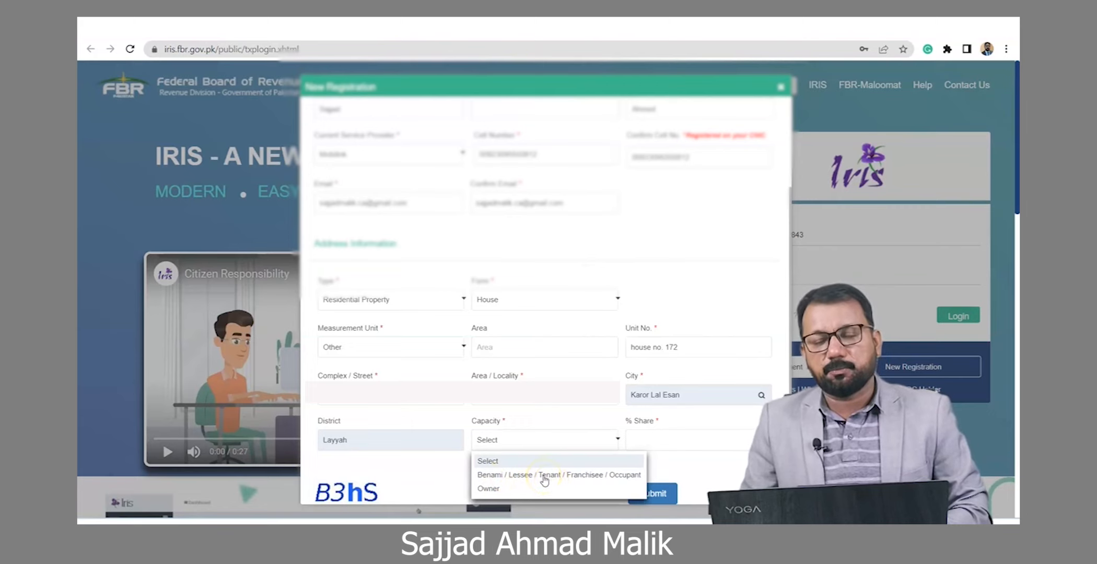
# Step: Set capacity to Benami / Lessee / Tenant / Franchisee with a 100% share
pyautogui.click(544, 481)
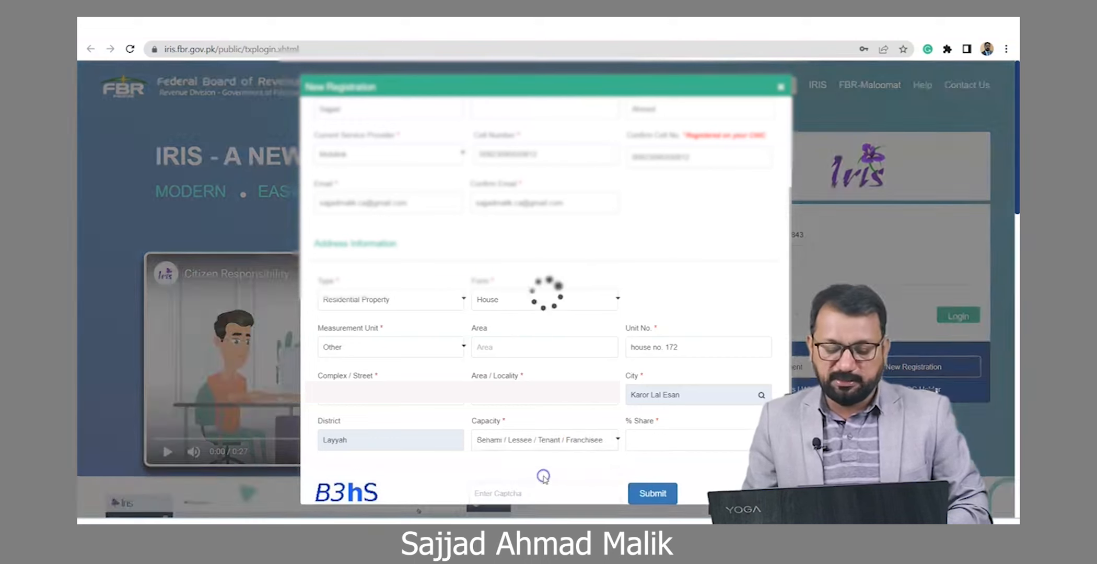
pyautogui.click(654, 442)
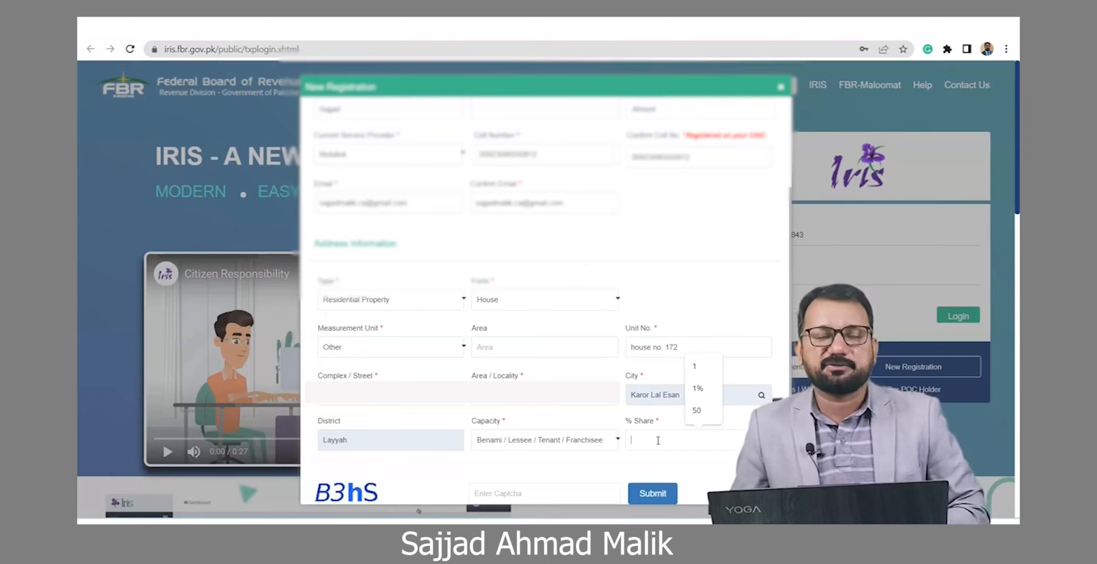
pyautogui.write('100')
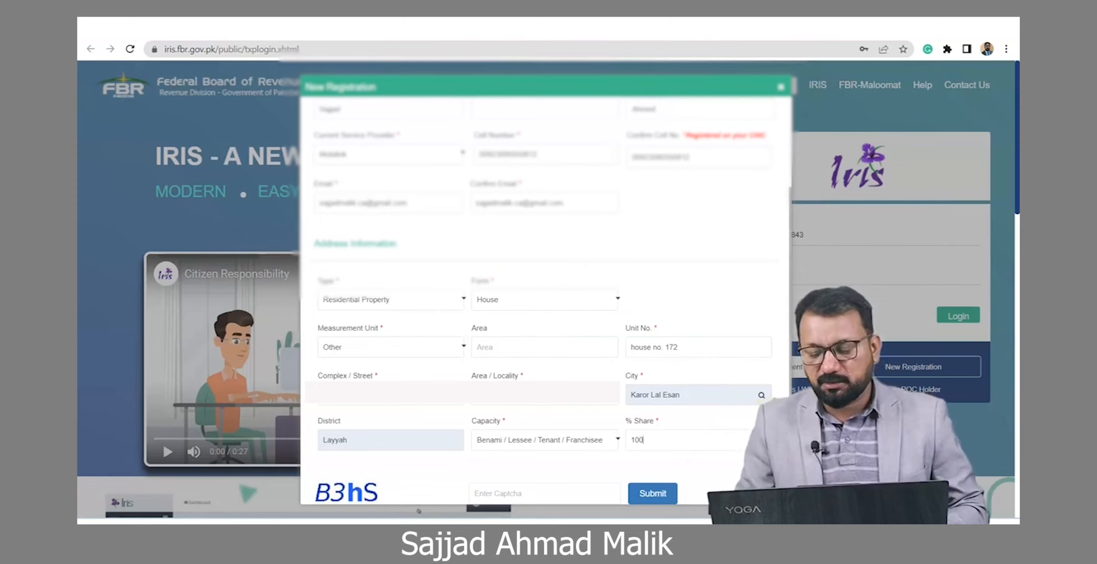
# Step: Enter the displayed captcha text and submit the registration form
pyautogui.scroll(-1, 546, 305)
pyautogui.moveTo(372, 477)
pyautogui.mouseDown()
pyautogui.moveTo(307, 468)
pyautogui.moveTo(382, 467)
pyautogui.moveTo(375, 474)
pyautogui.mouseUp()
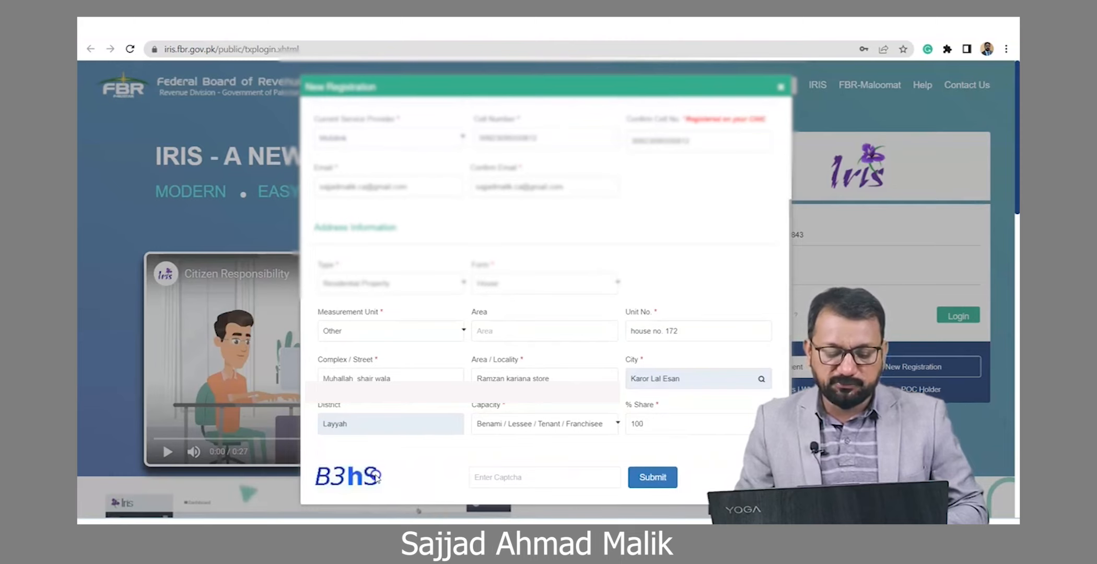
pyautogui.click(536, 473)
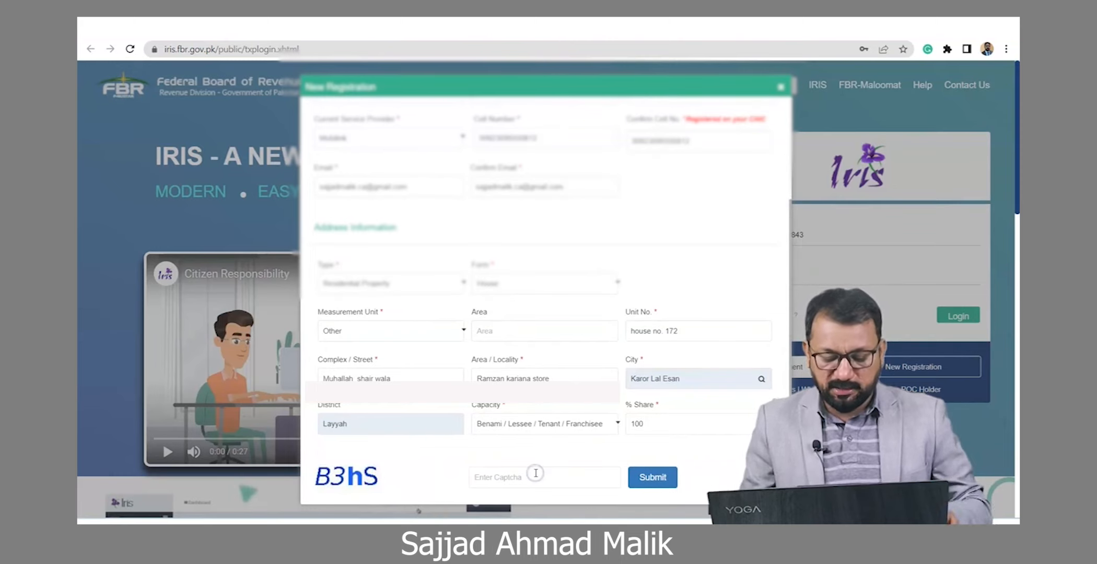
pyautogui.write('B3')
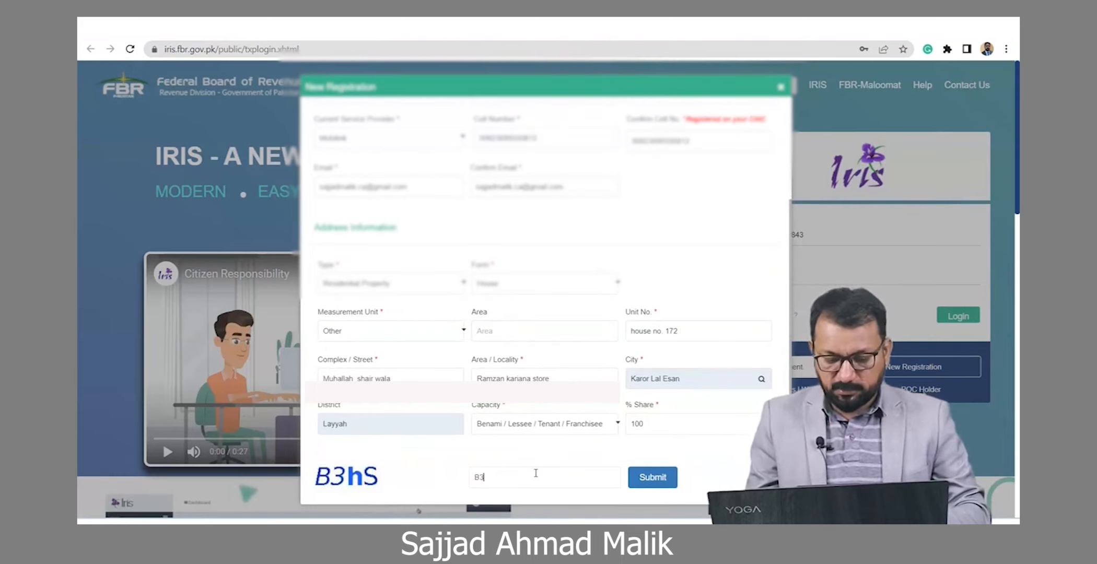
pyautogui.write('h')
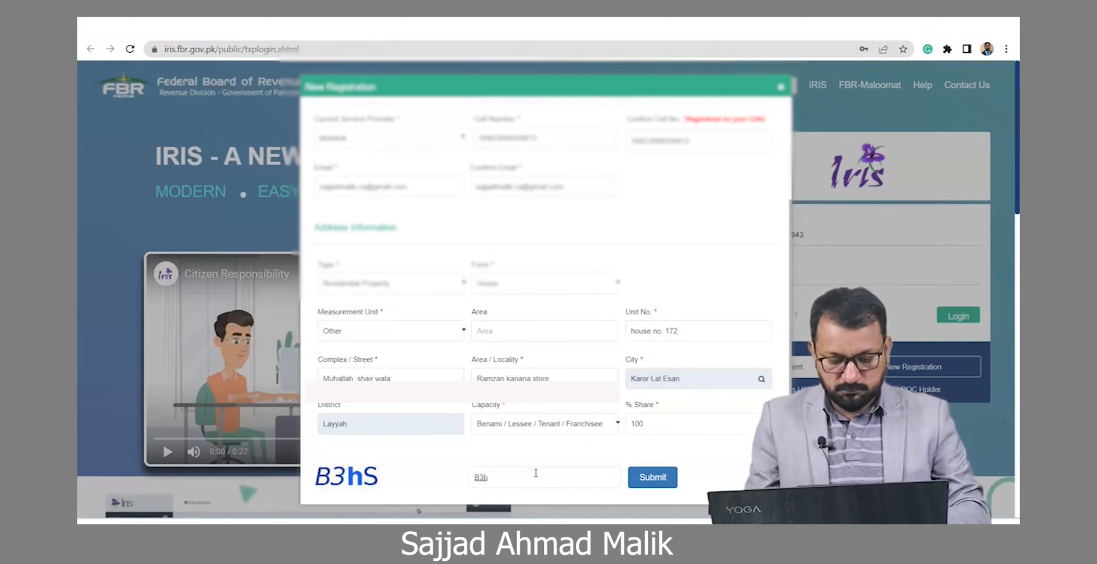
pyautogui.write('S')
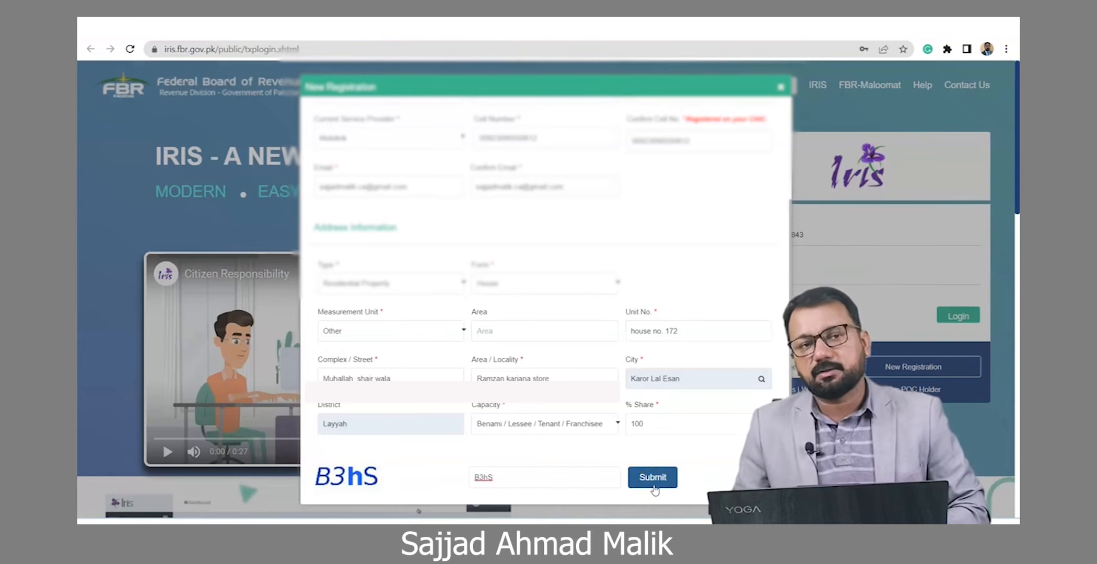
pyautogui.click(731, 463)
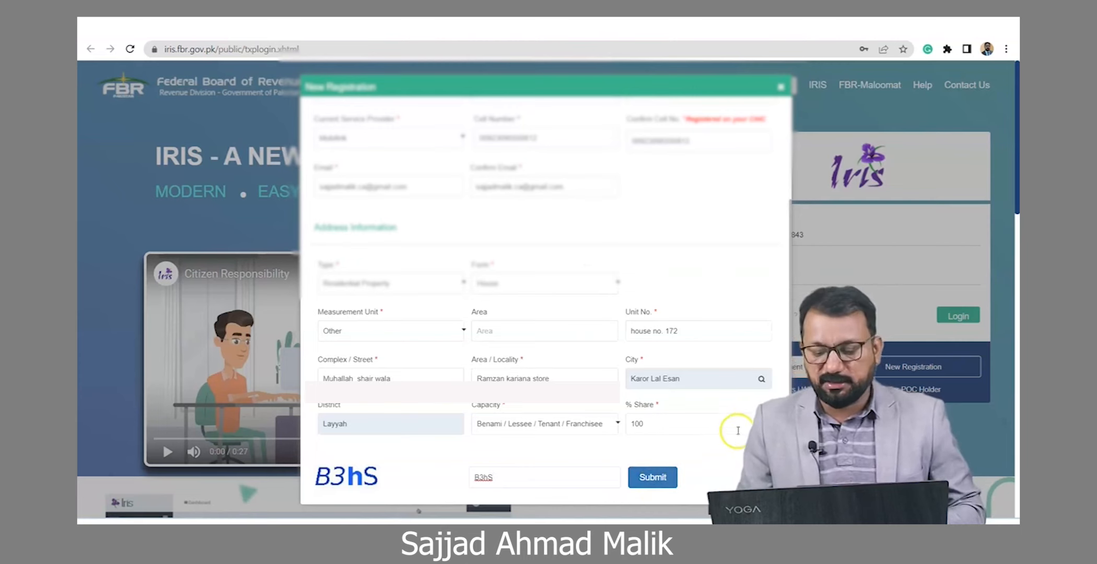